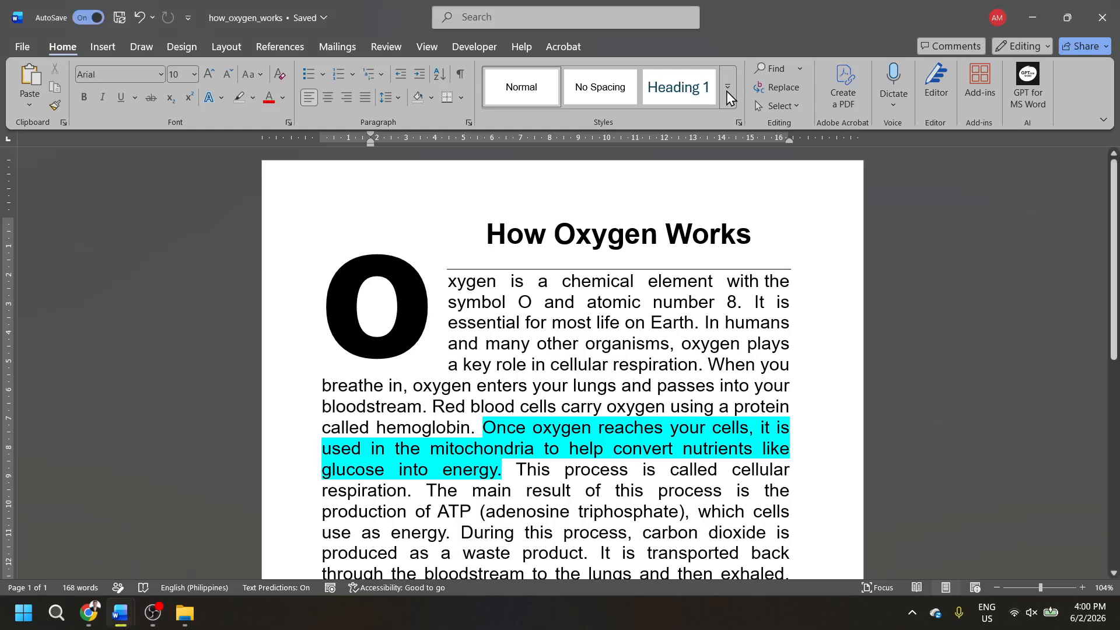
- Start a new paragraph style from the current formatting, keeping the name Style1, and open its full formatting options
left_click(733, 90)
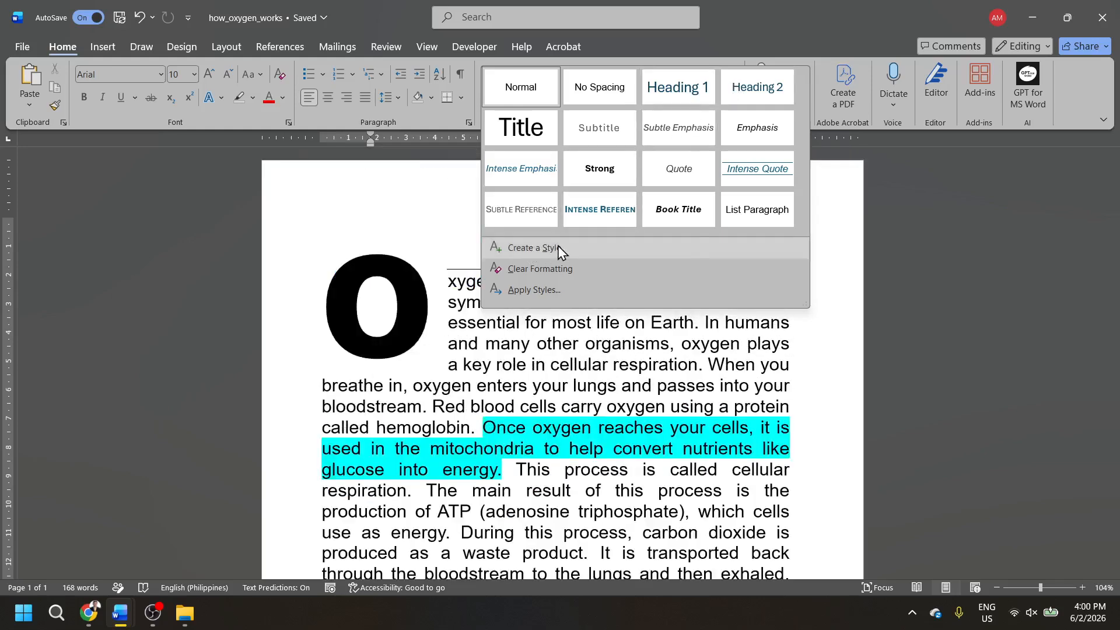
left_click(558, 247)
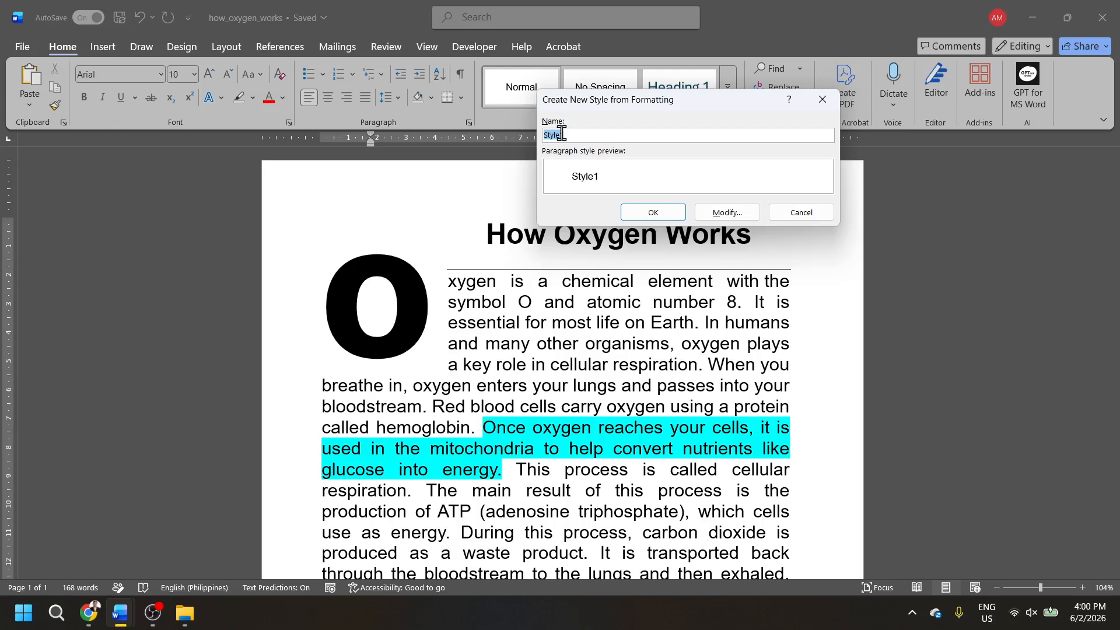
left_click_drag(612, 96, 688, 61)
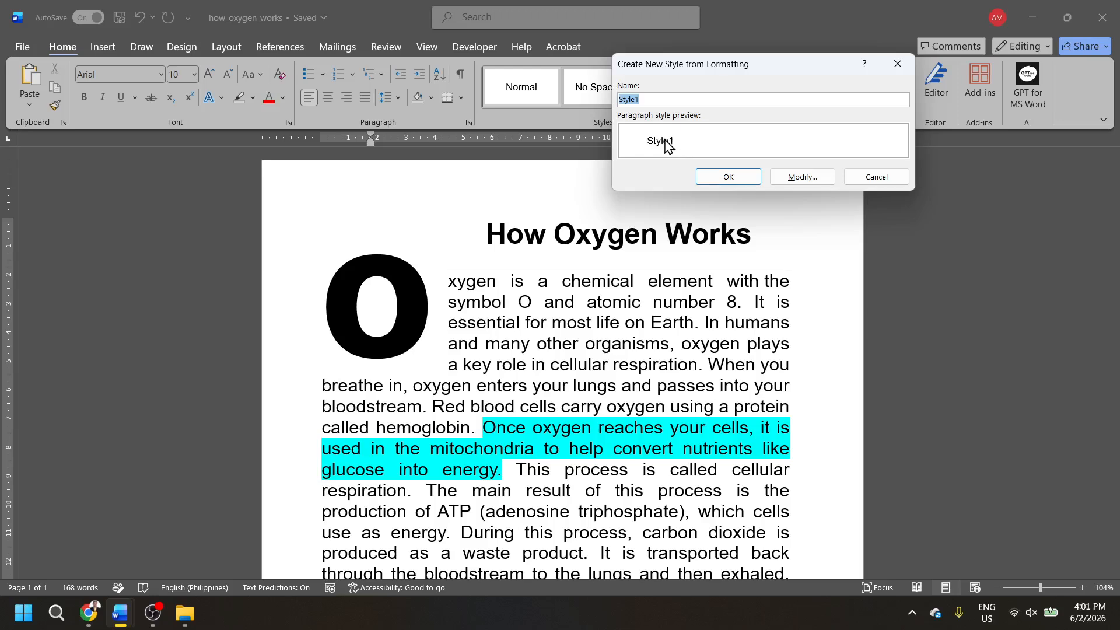
left_click(808, 186)
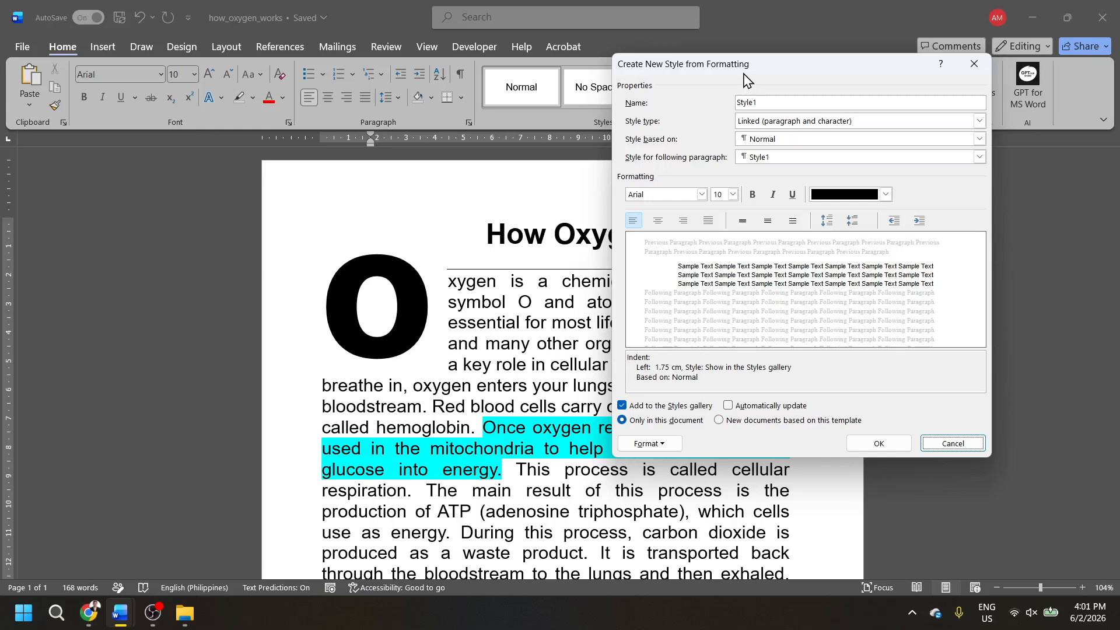
left_click_drag(768, 71, 828, 98)
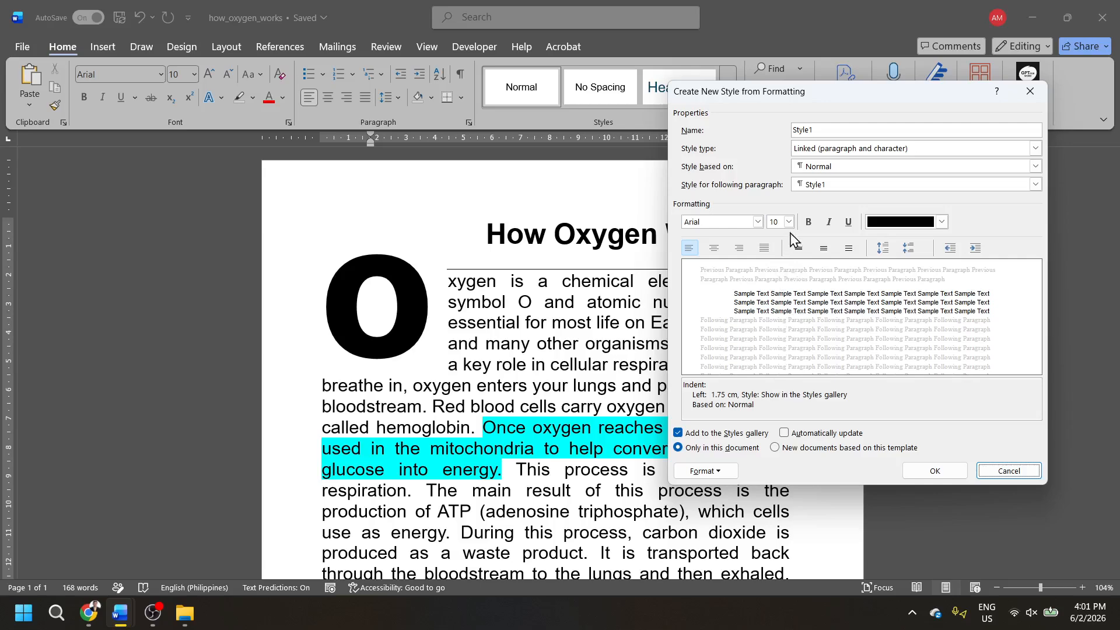
- Set the new style's font to ADLaM Display at 18 pt in a medium-dark blue shade of the Text 2 theme colour
left_click(758, 223)
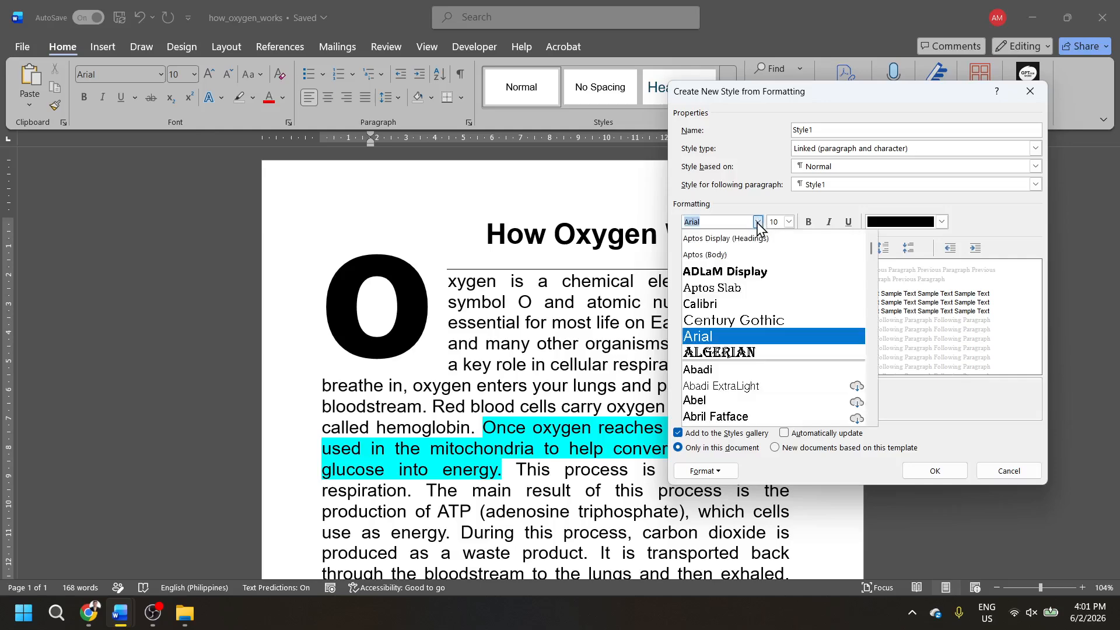
left_click(749, 276)
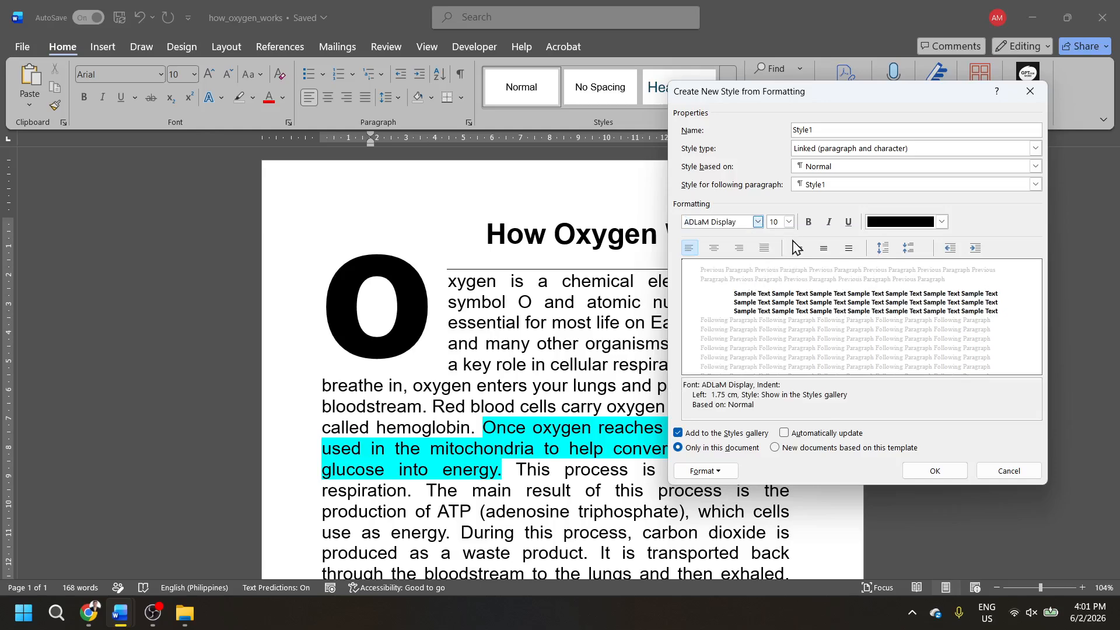
left_click(789, 222)
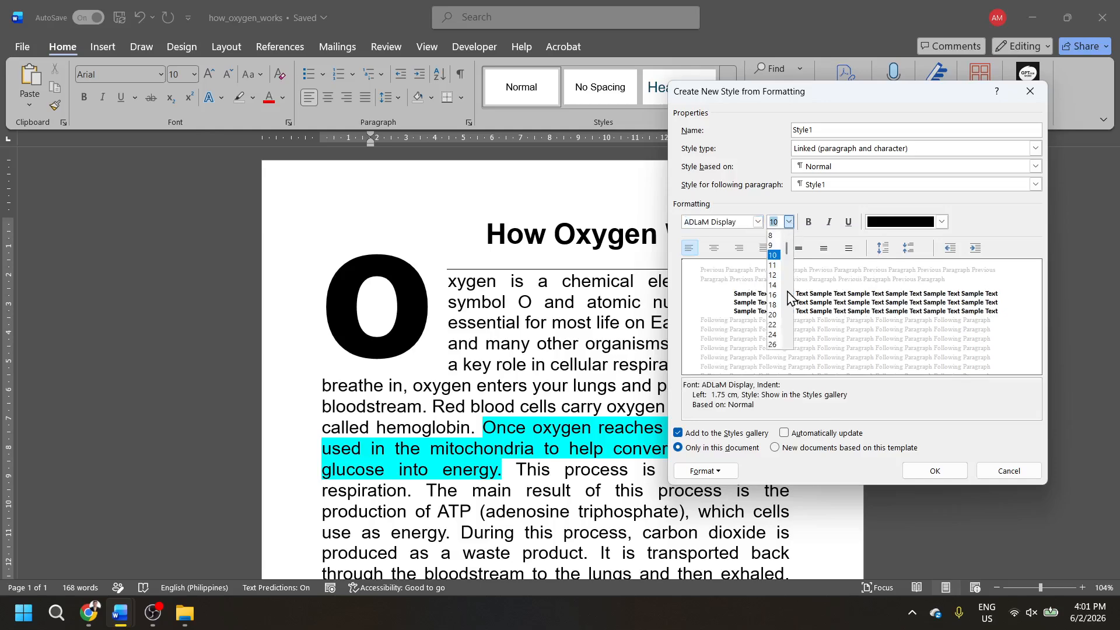
left_click(773, 305)
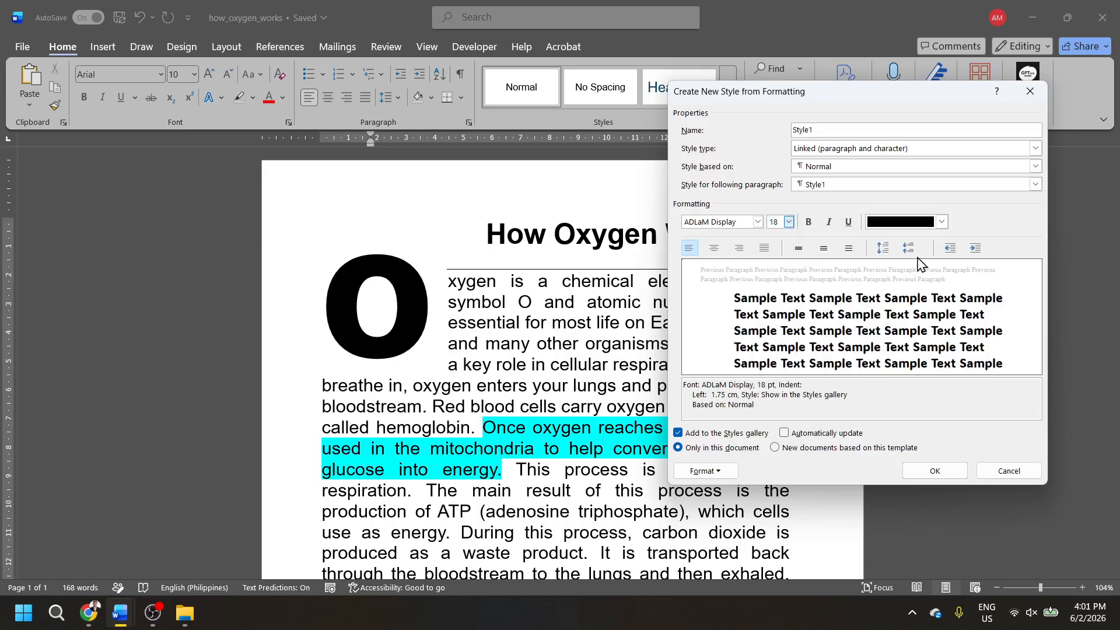
left_click(942, 221)
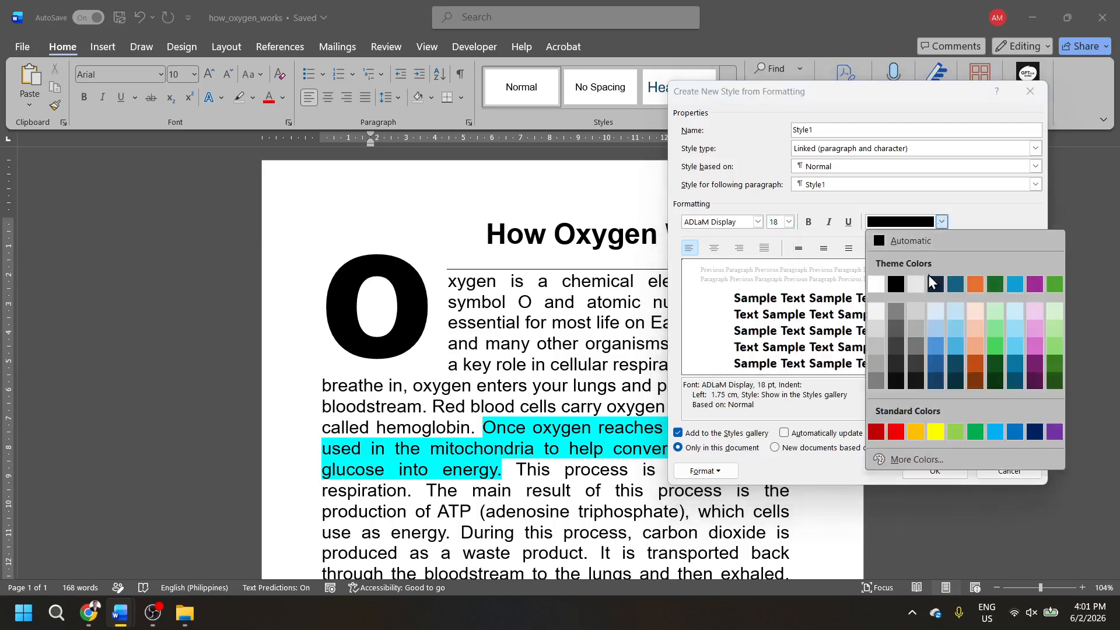
left_click(935, 364)
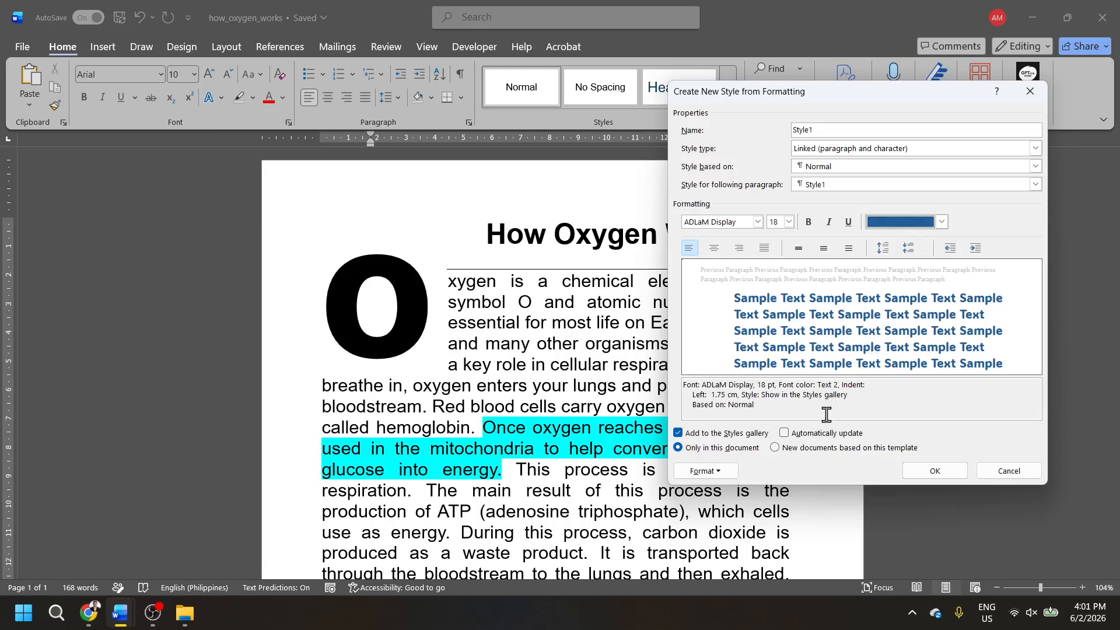
- Set the new style's paragraph alignment to Centered in its paragraph settings
left_click(706, 471)
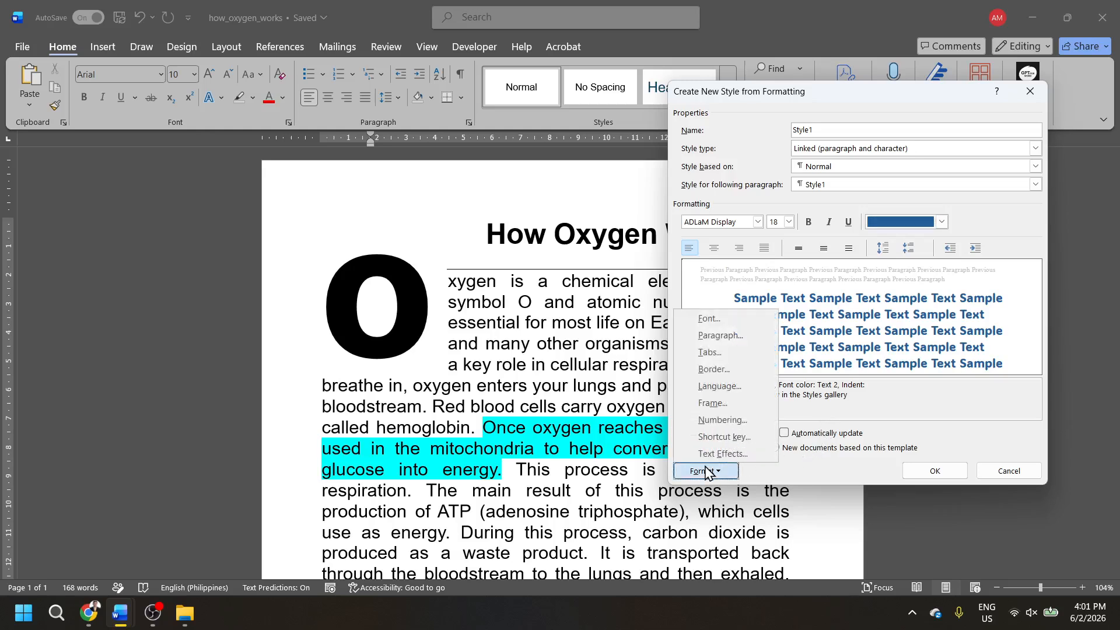
left_click(715, 340)
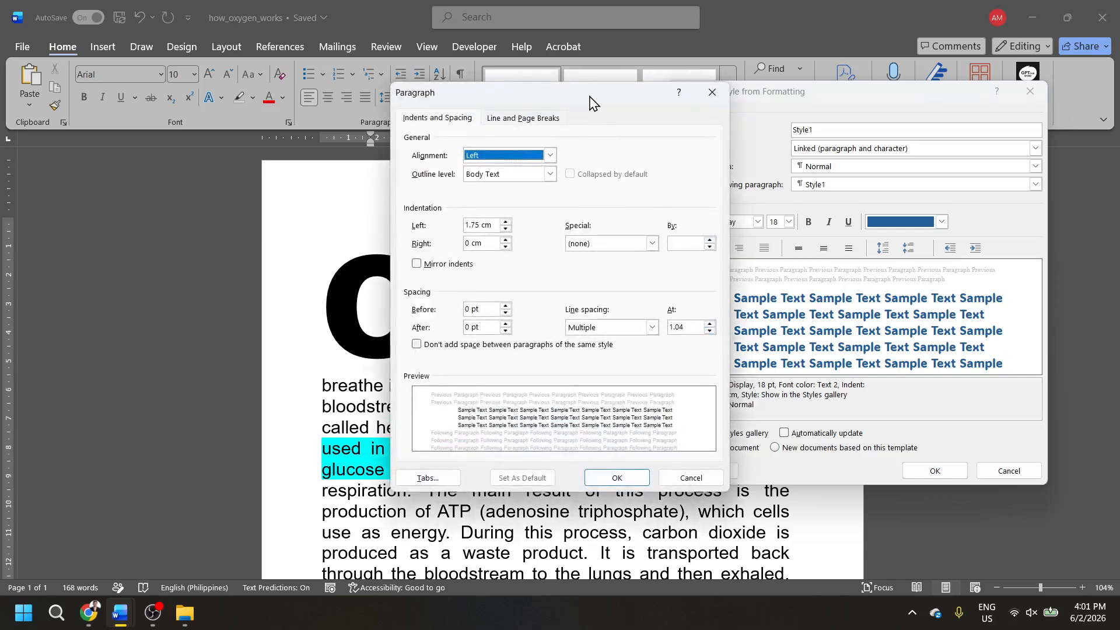
left_click(550, 156)
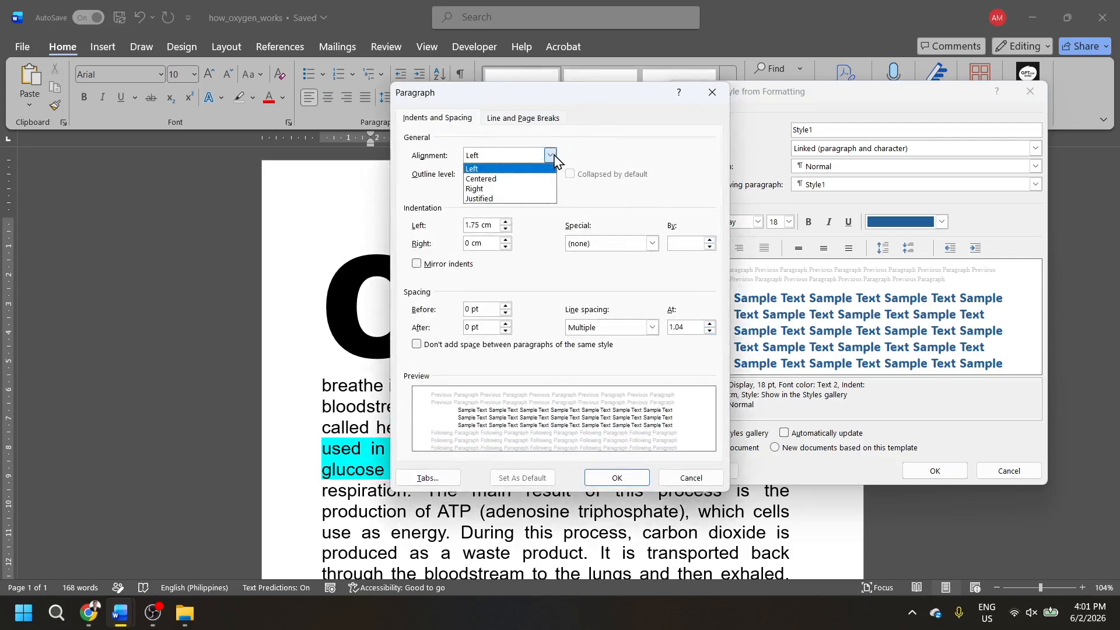
left_click(524, 179)
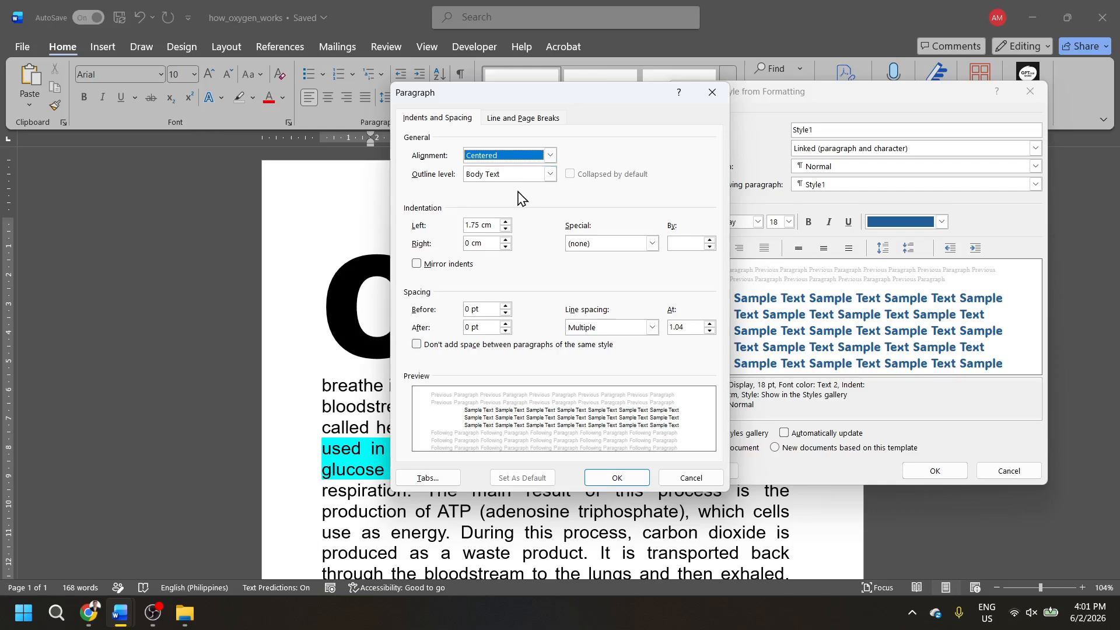
- Set the style's paragraph spacing to 0 pt before and 6 pt after, and accept the paragraph settings
left_click(505, 307)
left_click(505, 307)
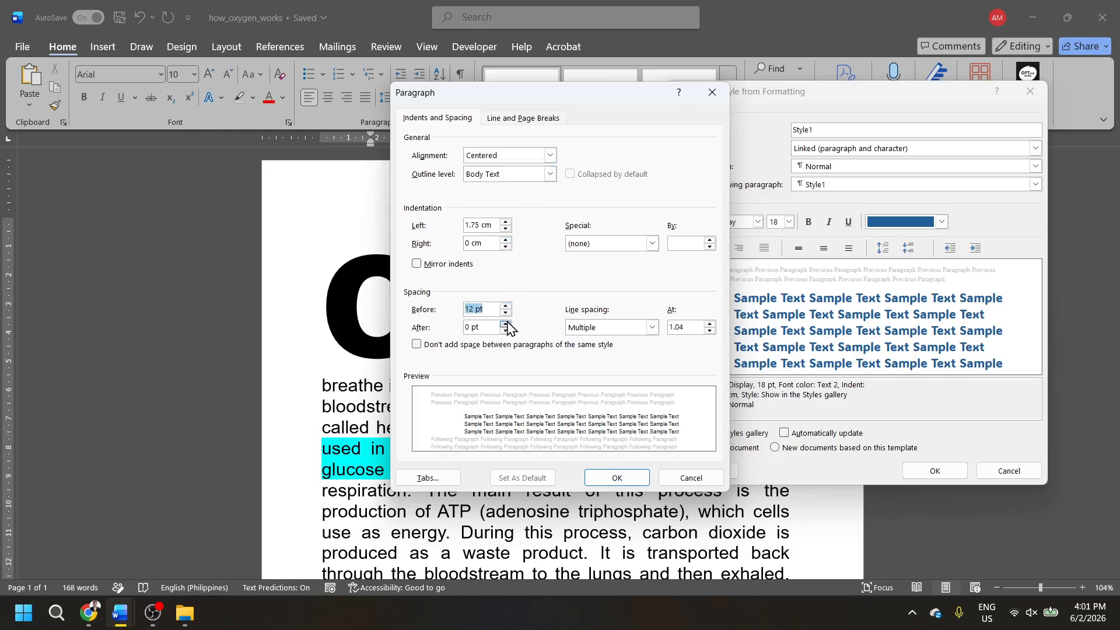
left_click(505, 324)
left_click(506, 312)
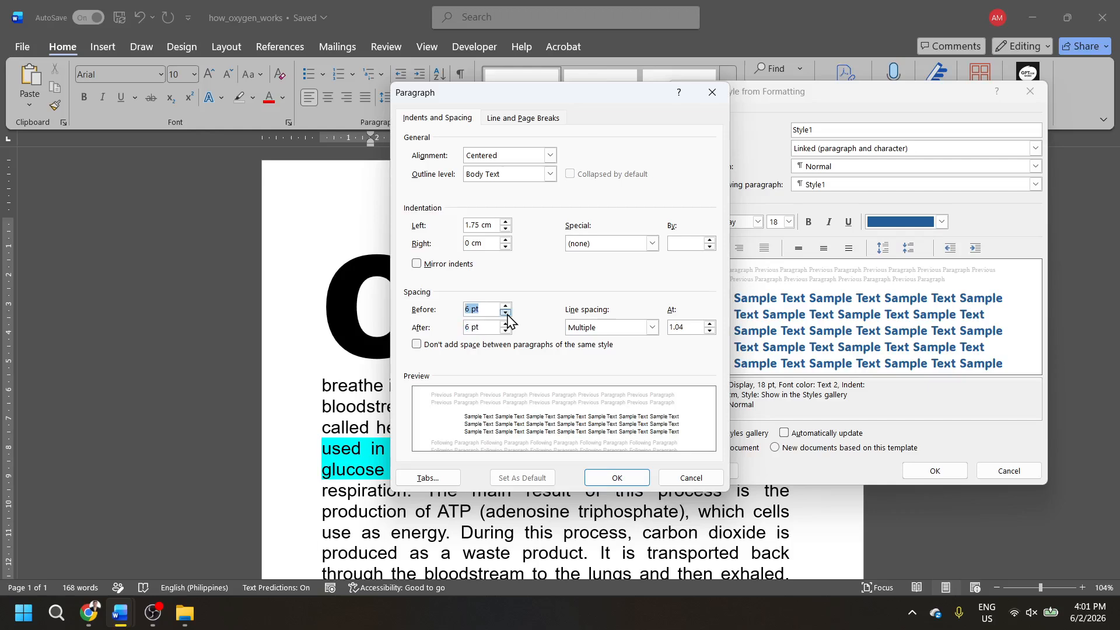
left_click(506, 313)
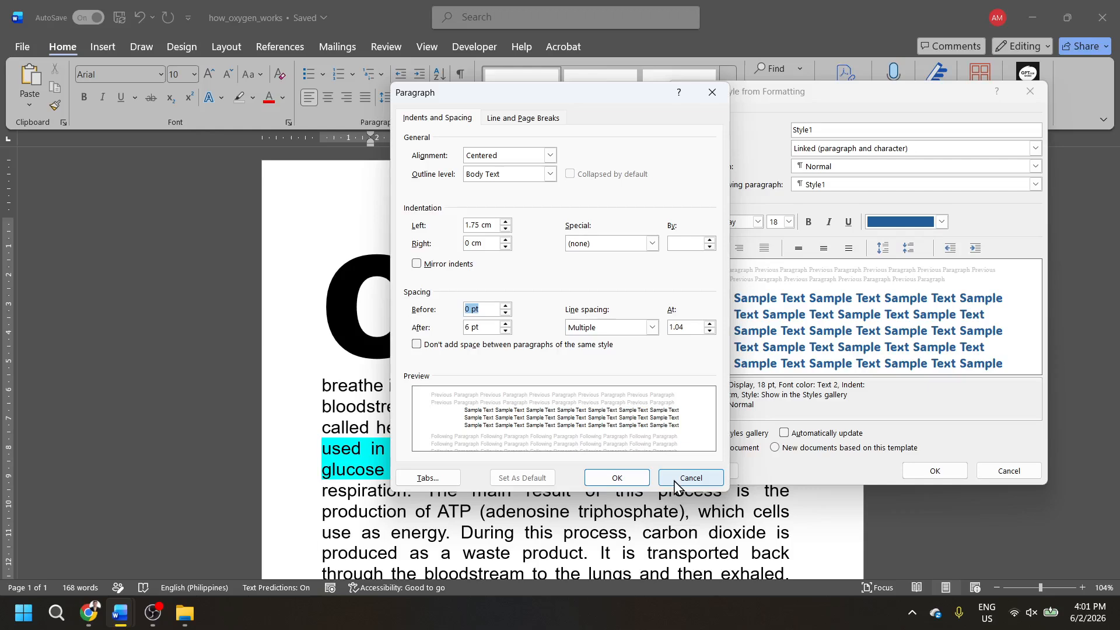
left_click(544, 119)
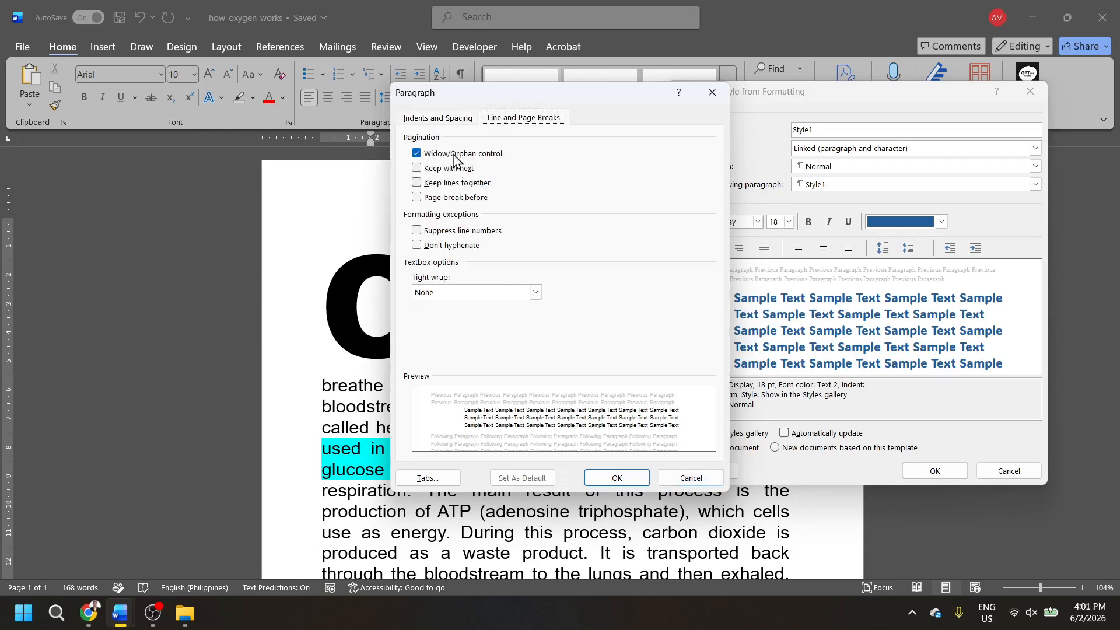
left_click(448, 119)
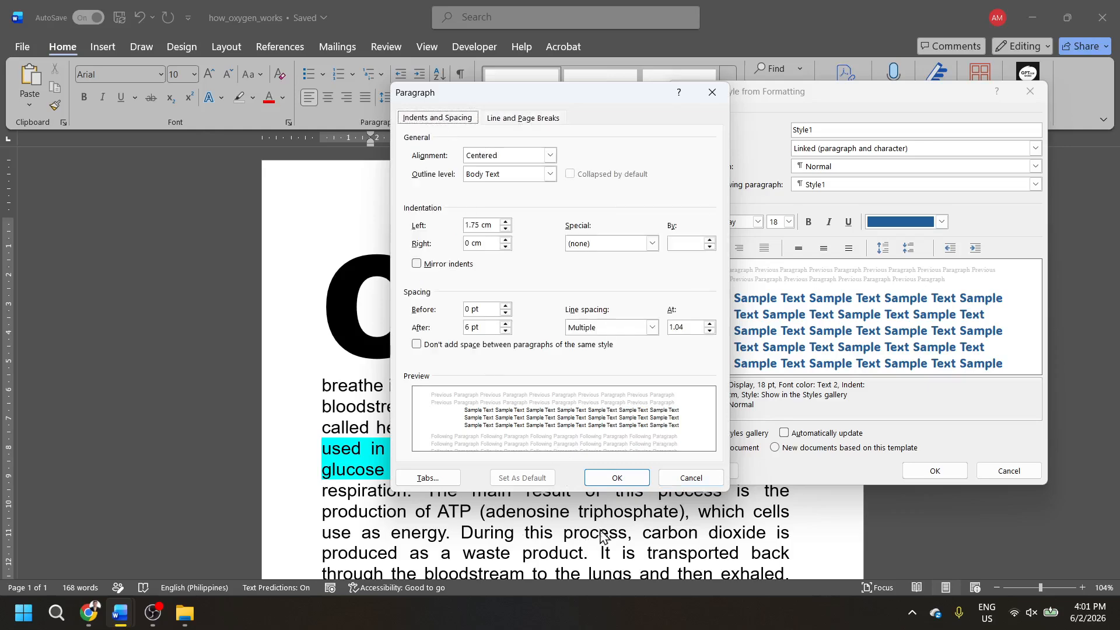
left_click(617, 477)
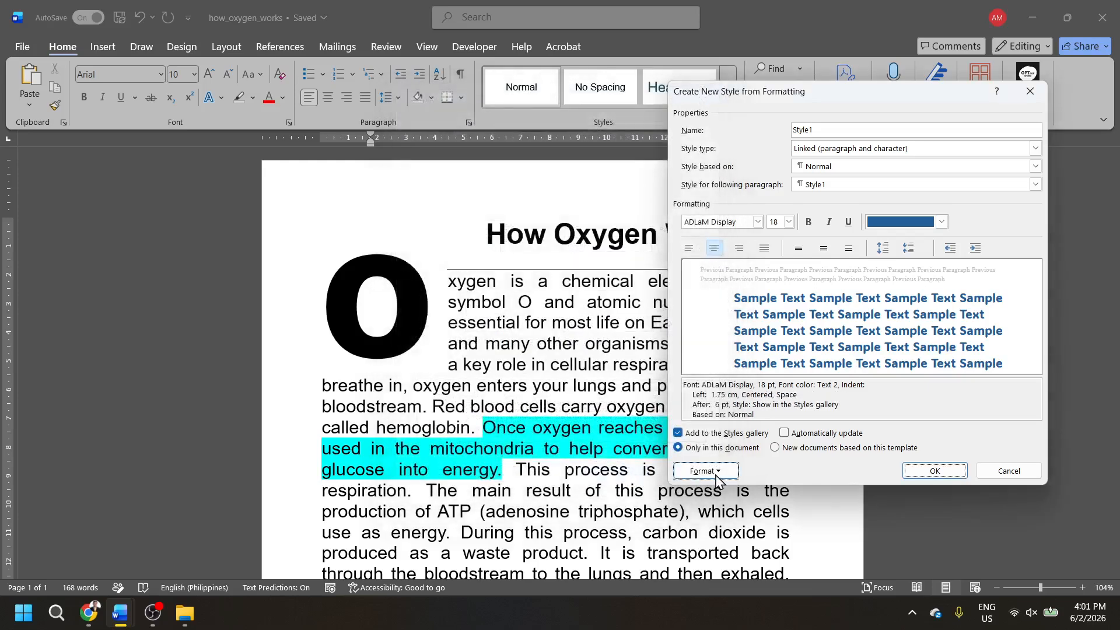
- Save Style1 to the Styles gallery for this document only
left_click(706, 471)
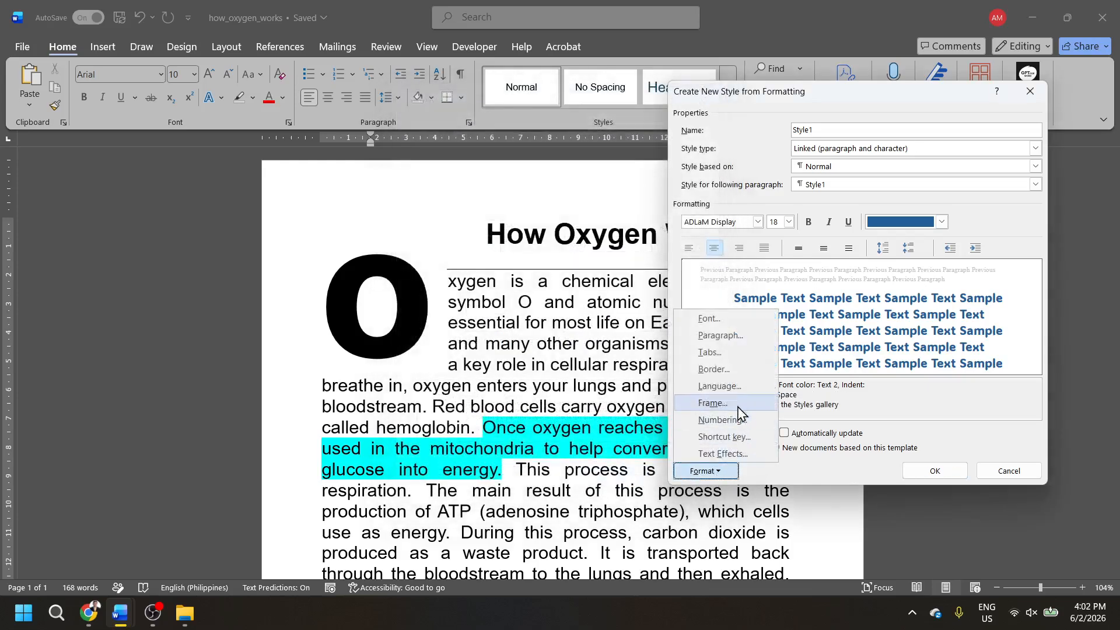
left_click(906, 416)
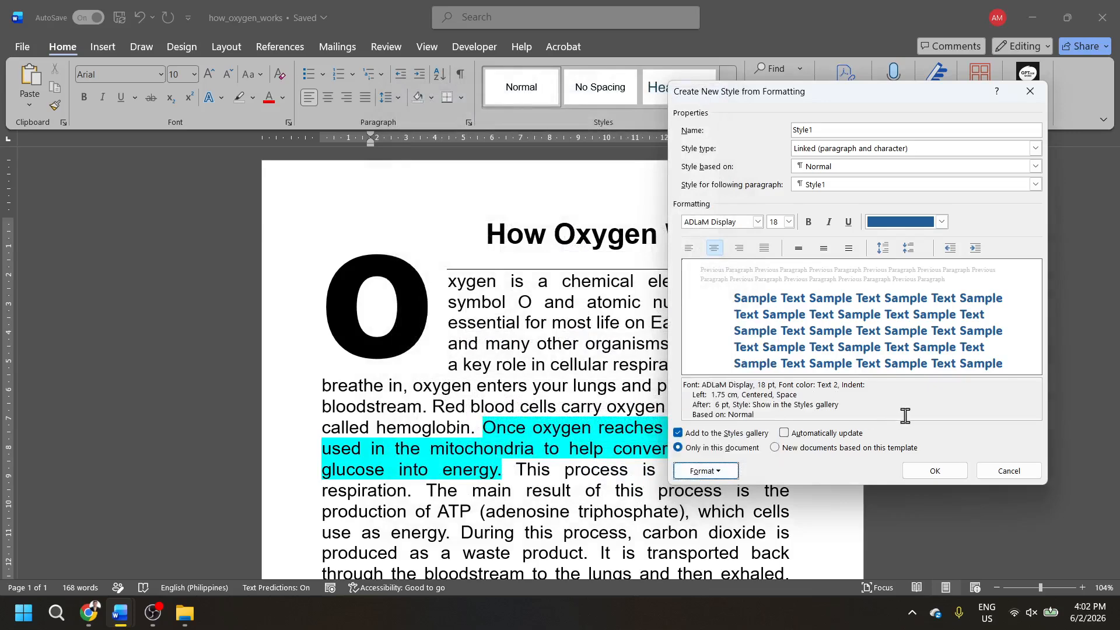
left_click(932, 471)
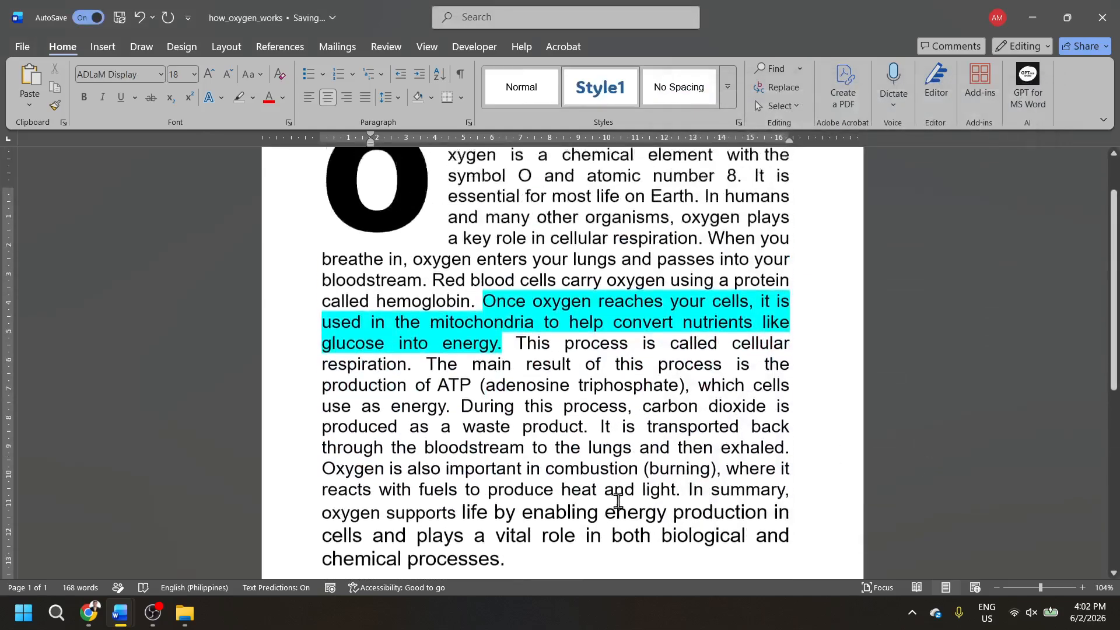
- Apply Style1 to the title "How Oxygen Works" and deselect it
scroll(618, 501, "up", 2)
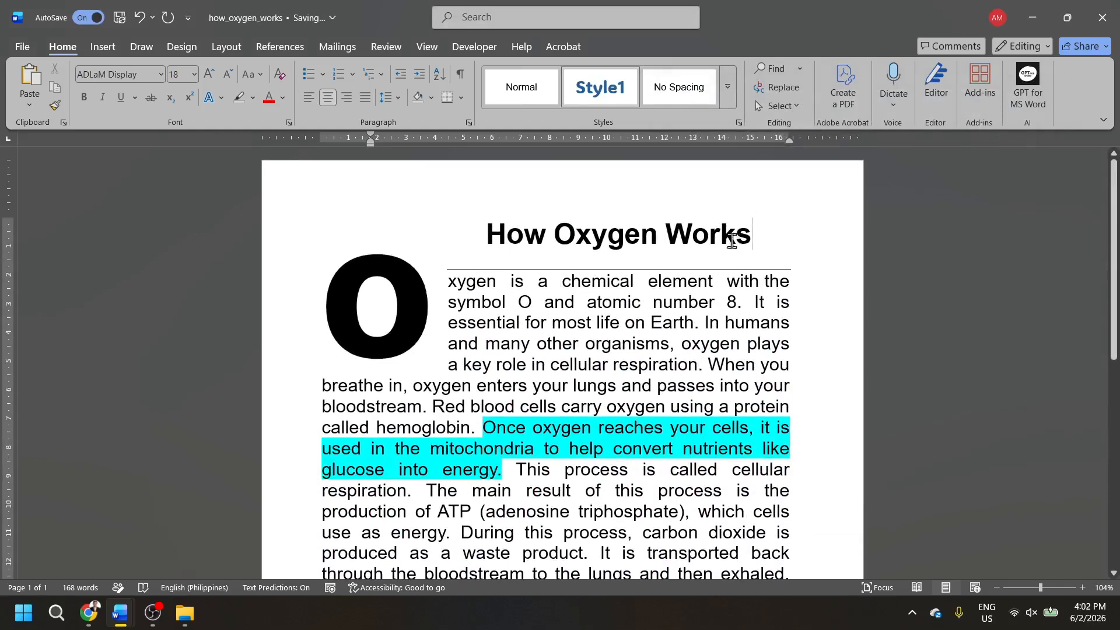
left_click_drag(729, 240, 515, 240)
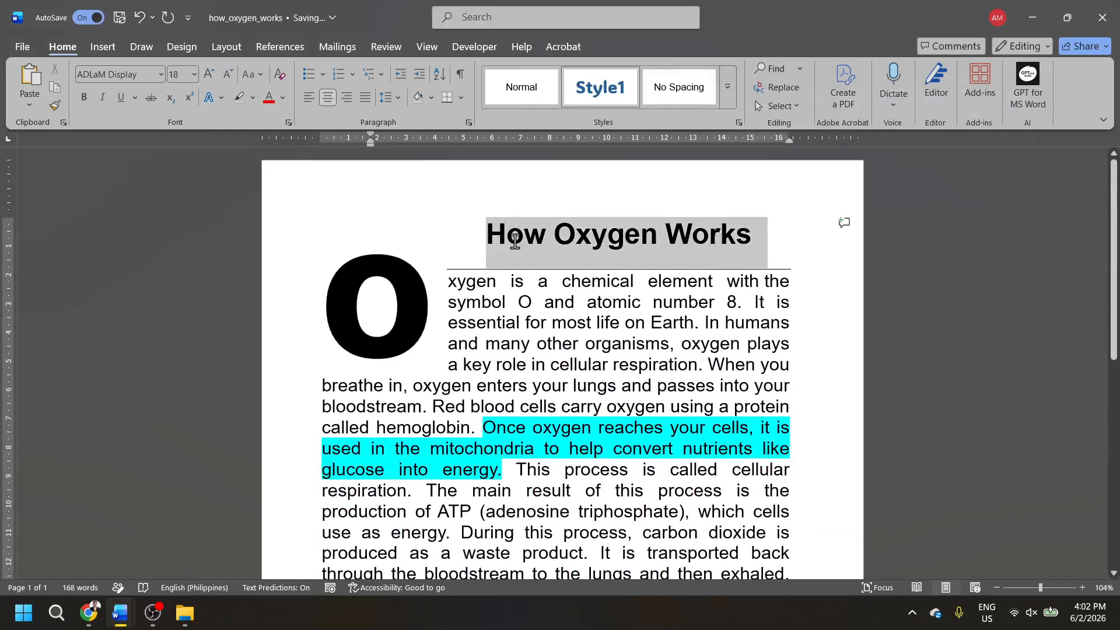
left_click(603, 92)
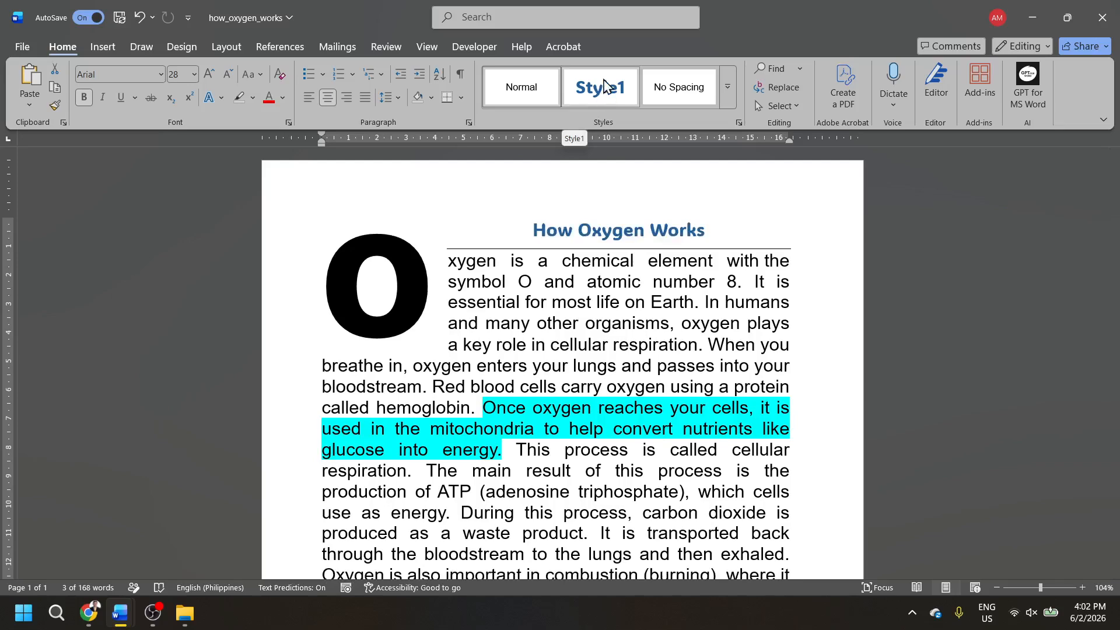
left_click(603, 86)
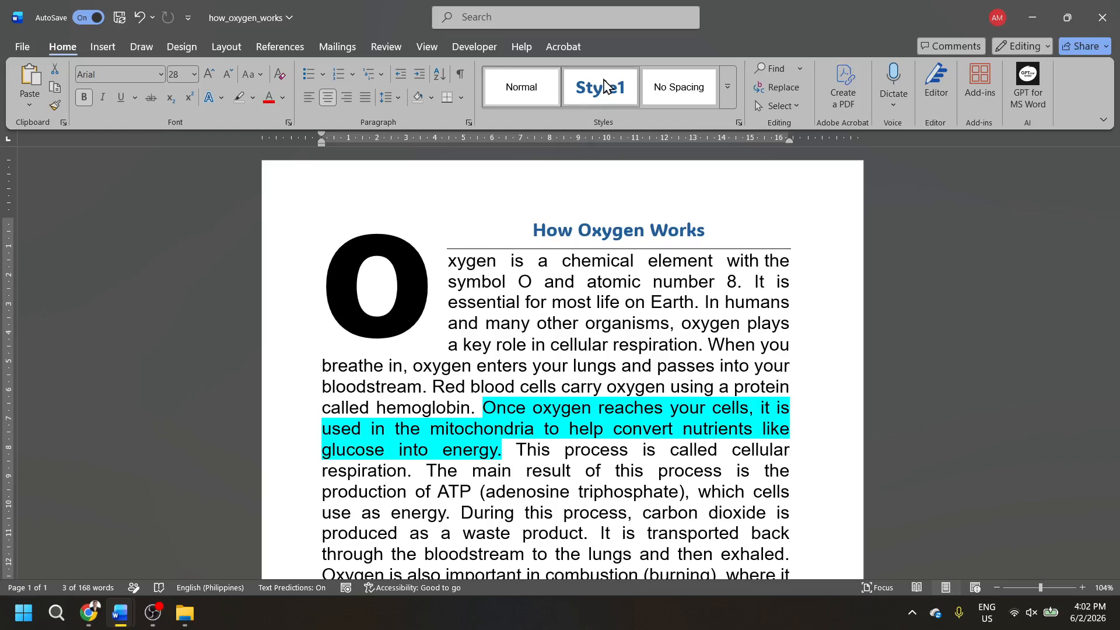
left_click(878, 266)
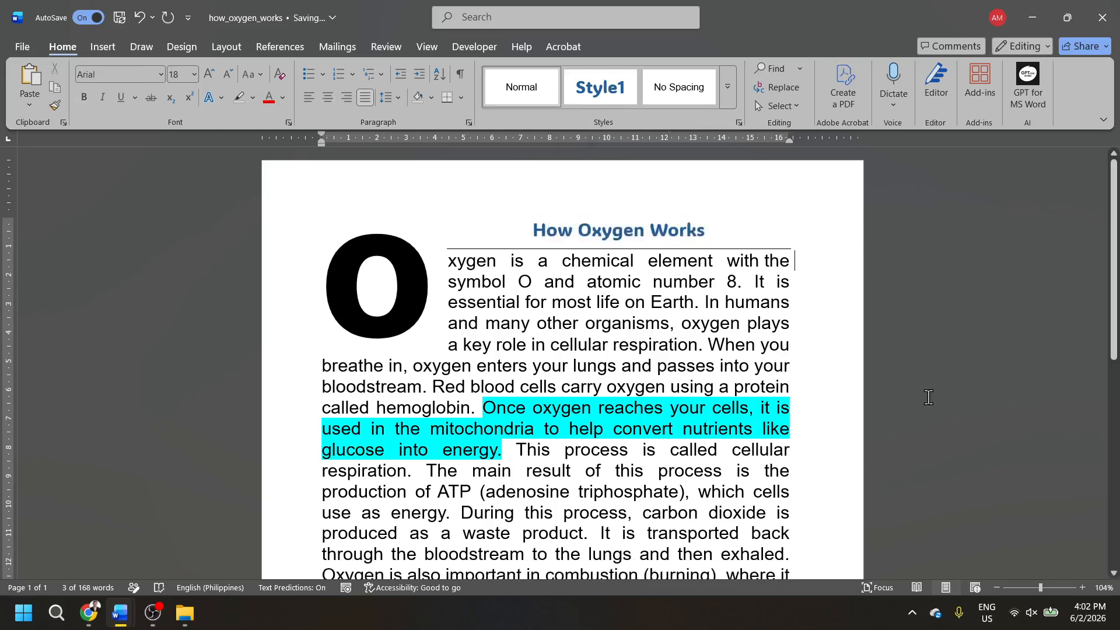